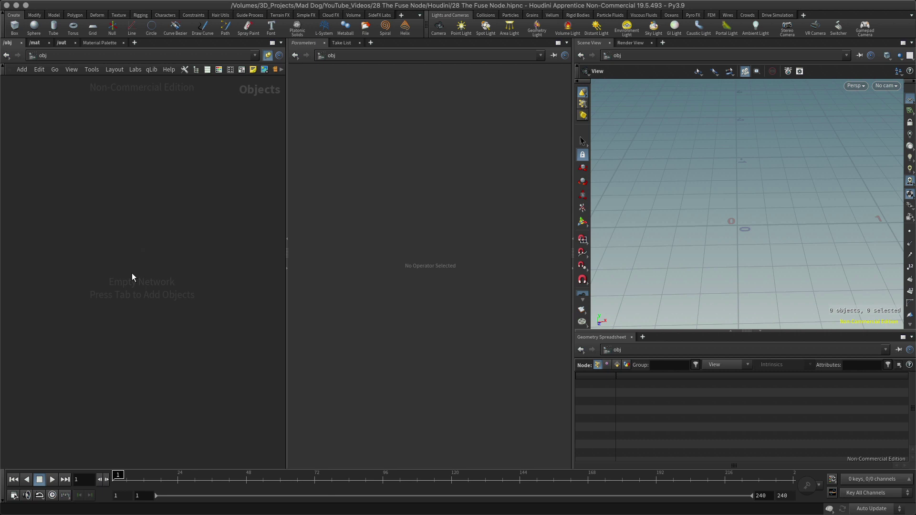
- Add a Geometry object, geo1, to the network and go inside it
key(Tab)
text(geo)
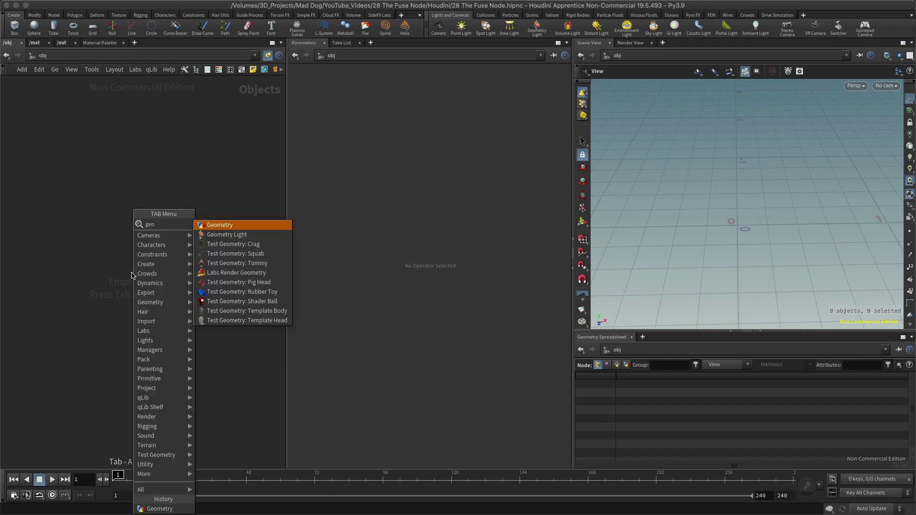
key(Return)
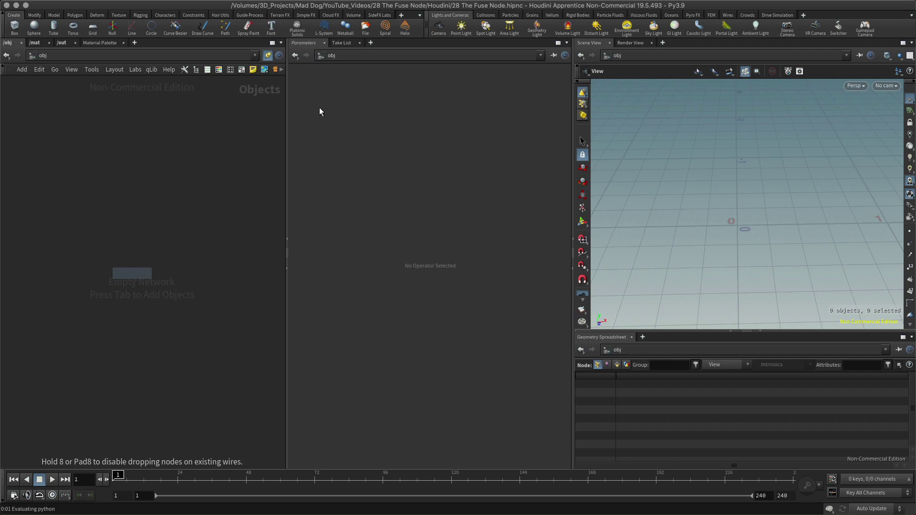
click(129, 255)
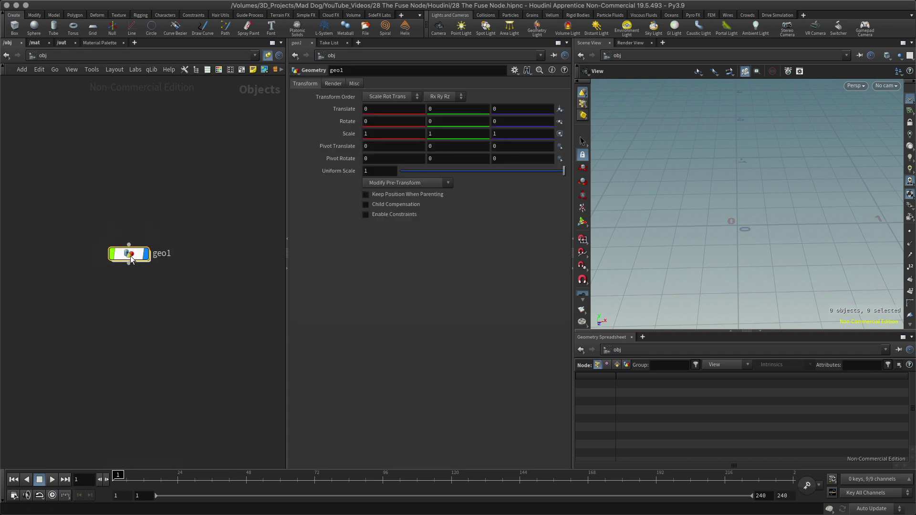
key(Return)
- Add a Grid node, grid1, inside geo1
key(Tab)
text(grid)
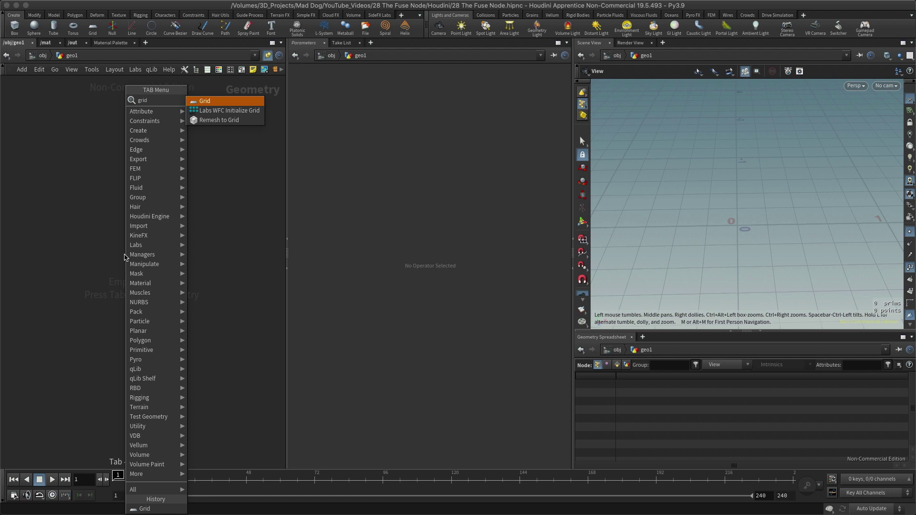
key(Return)
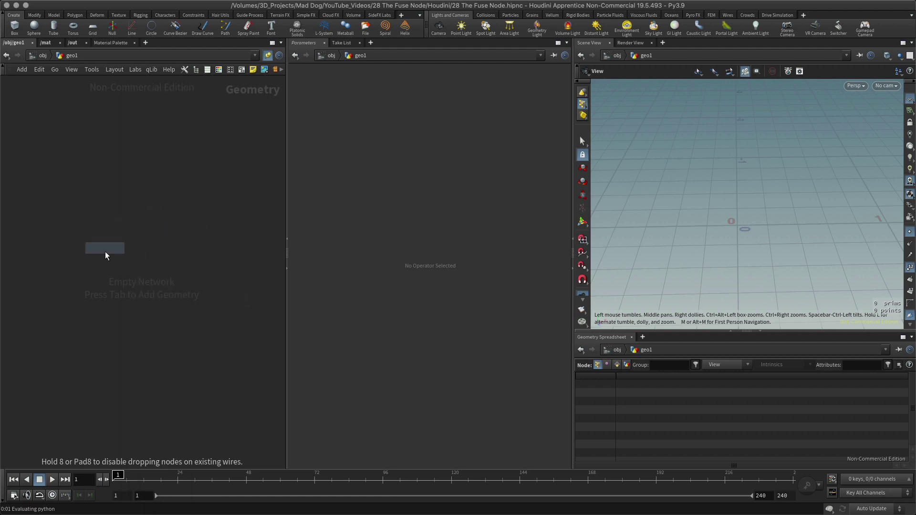
click(128, 242)
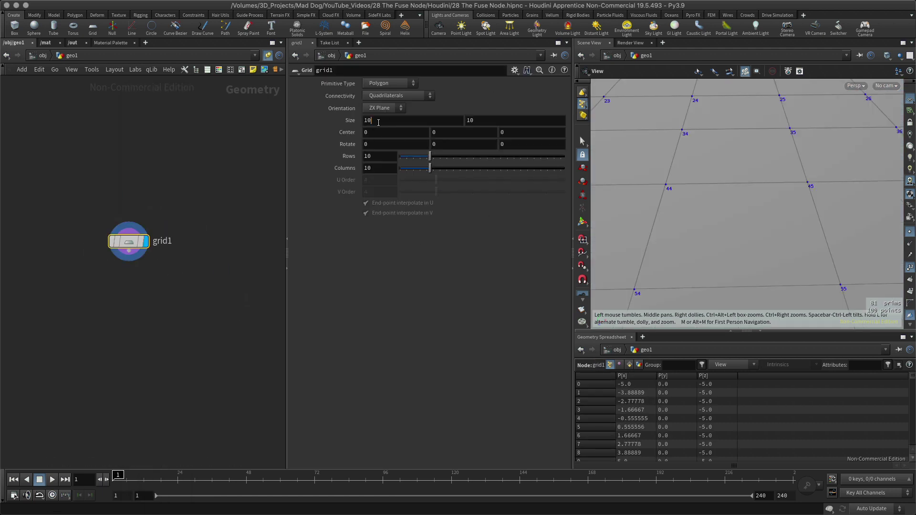
- Set grid1's Size to 1 by 1 and Rows to 2, with 2 entered for Columns
key(BackSpace)
key(Tab)
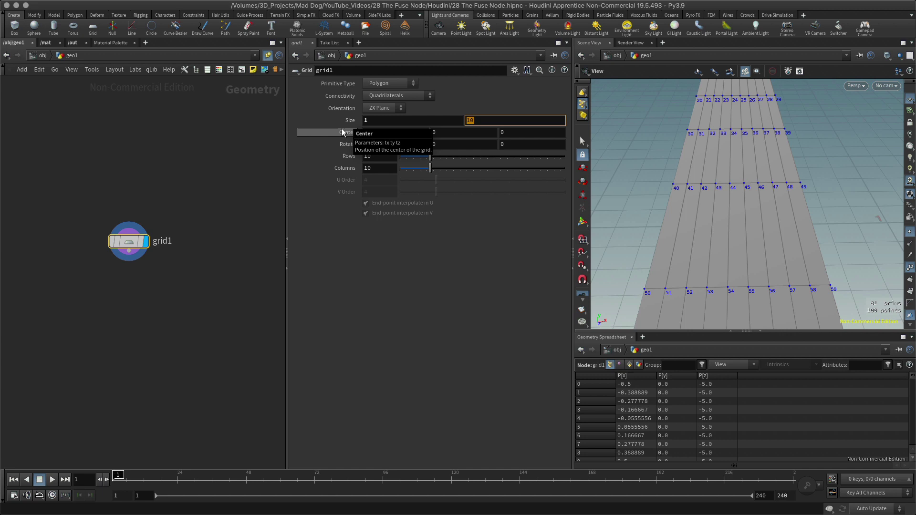
text(1)
key(Return)
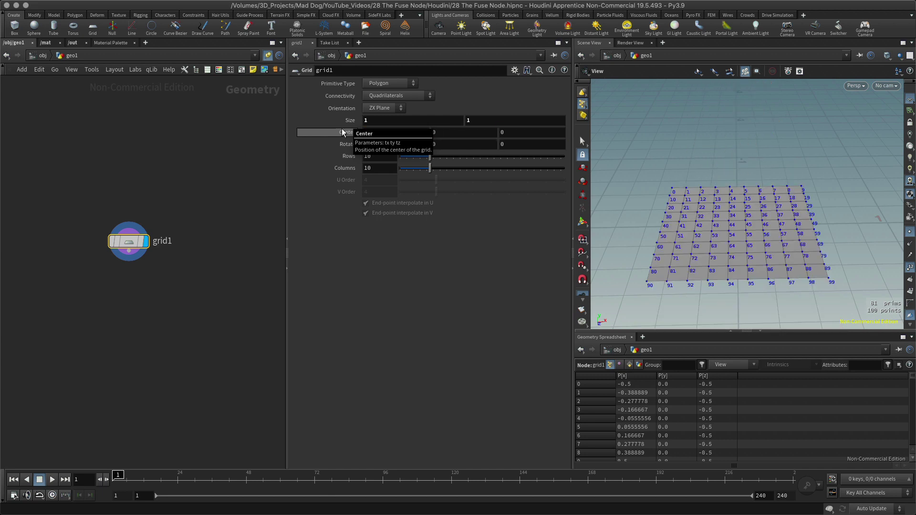
key(Tab)
key(Tab)
key(Tab)
key(Tab)
key(Tab)
key(Tab)
key(Tab)
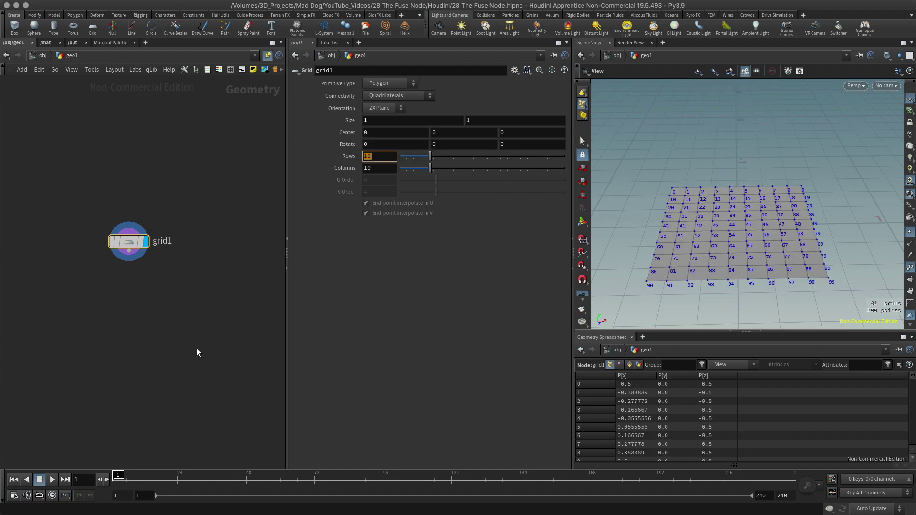
text(2)
key(Tab)
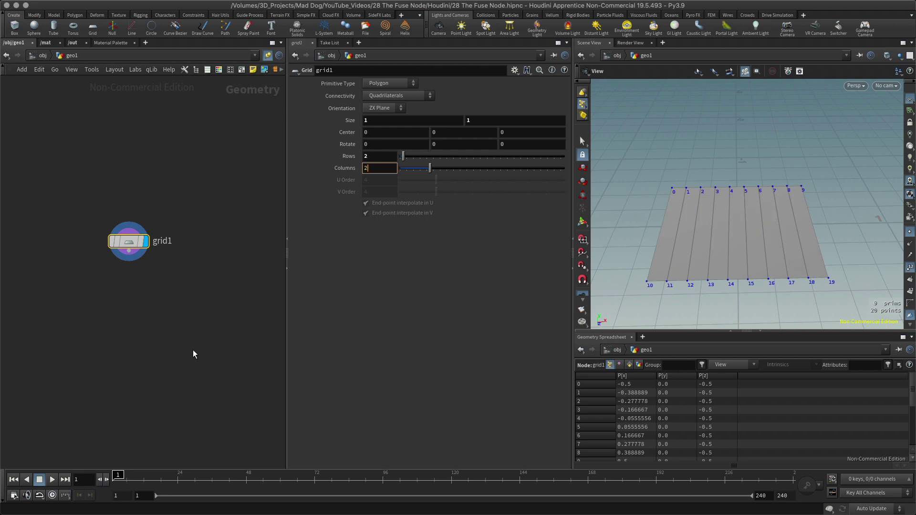
- Commit 2 columns to make a single quad, then box-select corner points 1 and 3
key(Return)
drag(769, 239, 753, 191)
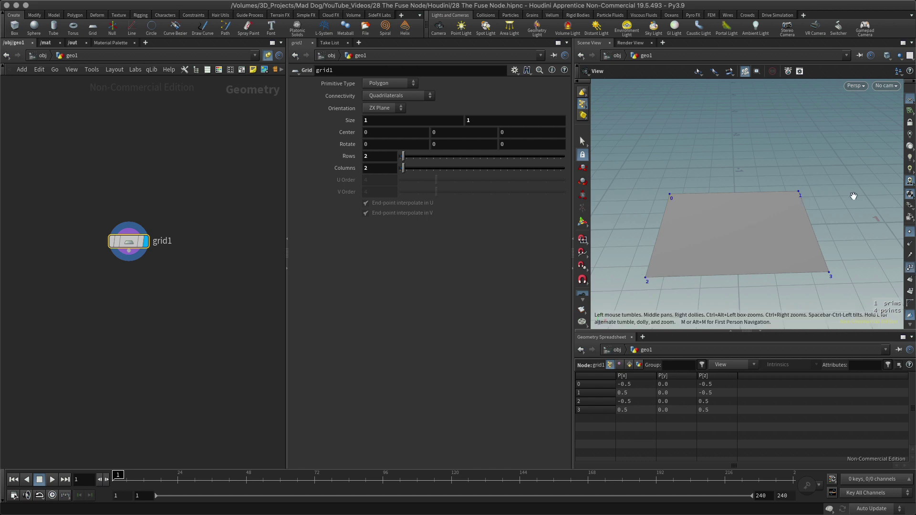
drag(853, 196, 849, 199)
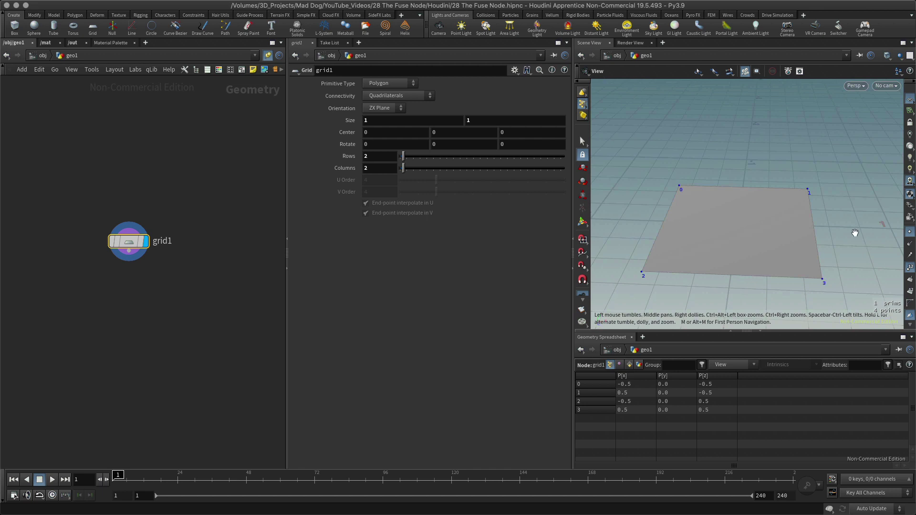
drag(854, 233, 852, 238)
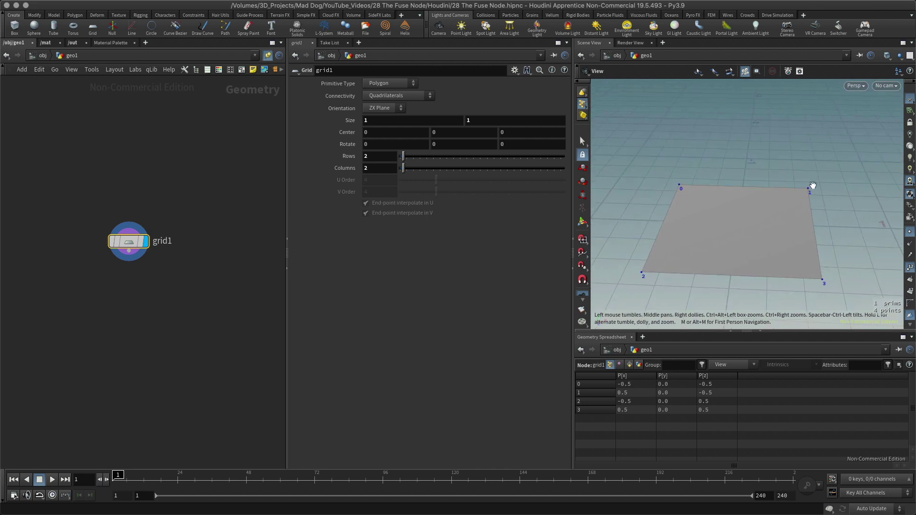
mouse_move(853, 215)
mouse_down()
mouse_move(844, 219)
mouse_move(853, 227)
mouse_up()
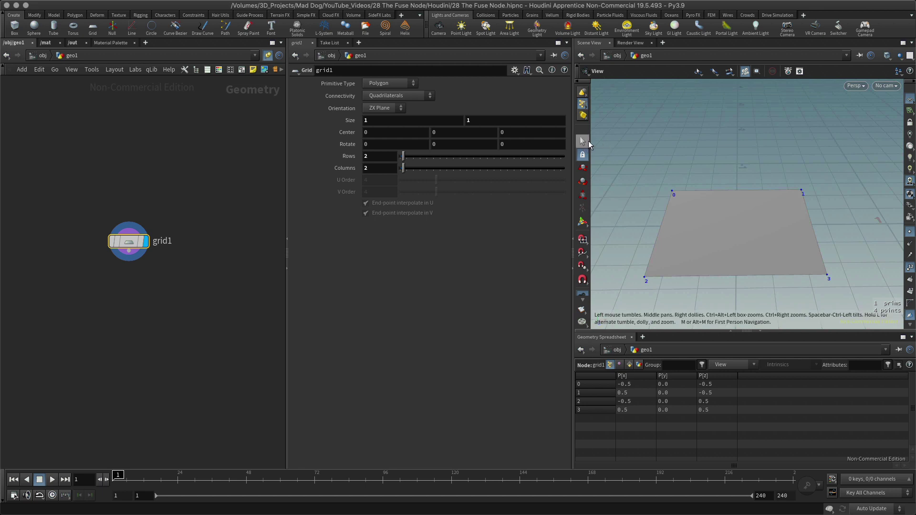
click(583, 141)
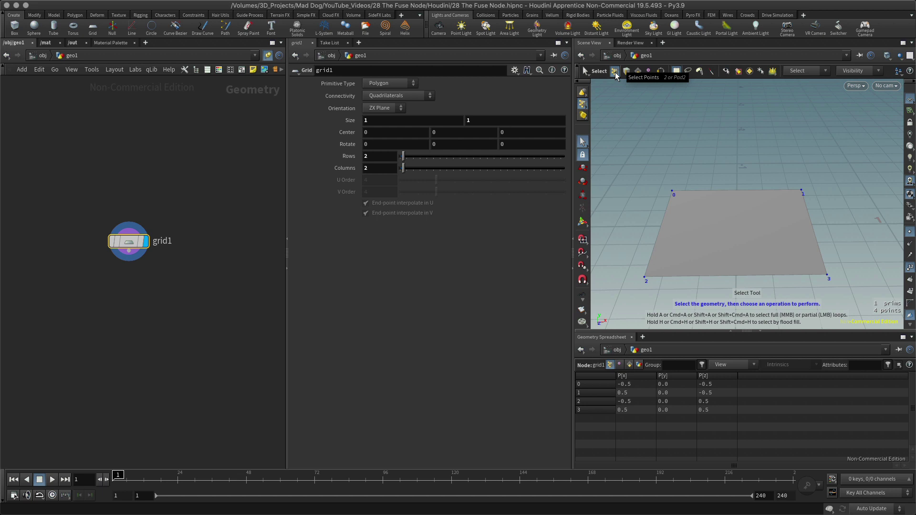
drag(772, 154, 865, 325)
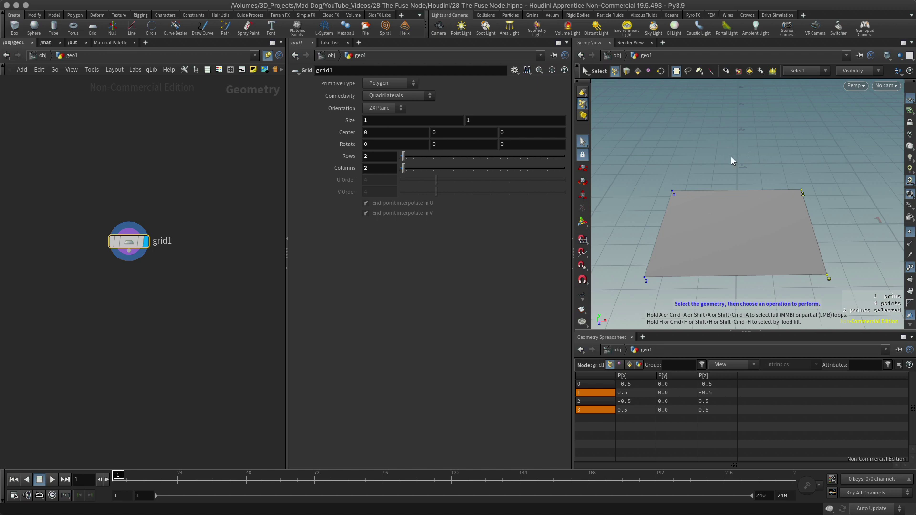
- Add a Fuse node, fuse1, on the selected points and place it below grid1
key(Tab)
text(fus)
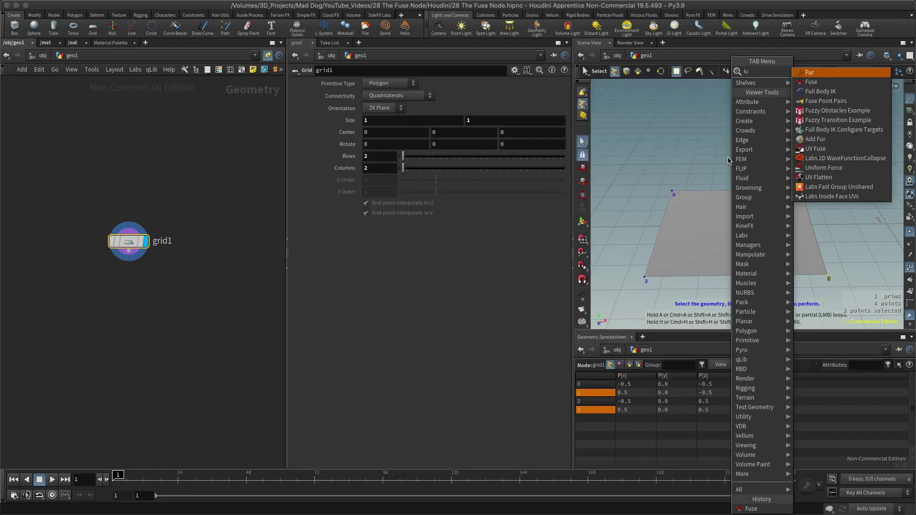
click(823, 73)
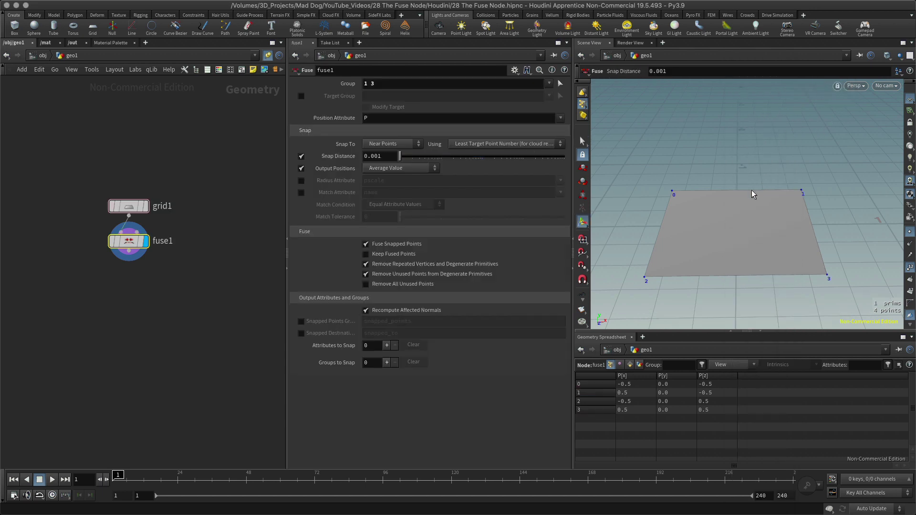
drag(129, 241, 129, 250)
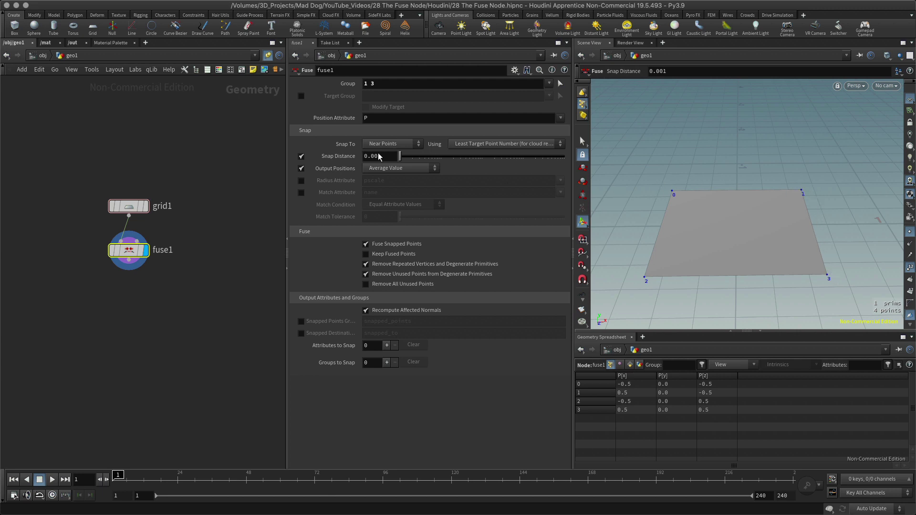
drag(401, 159, 535, 167)
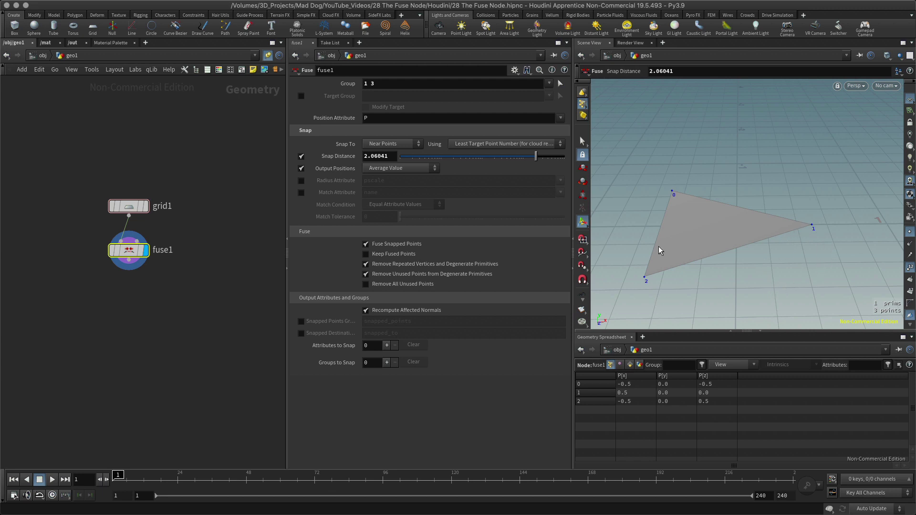
drag(537, 157, 399, 158)
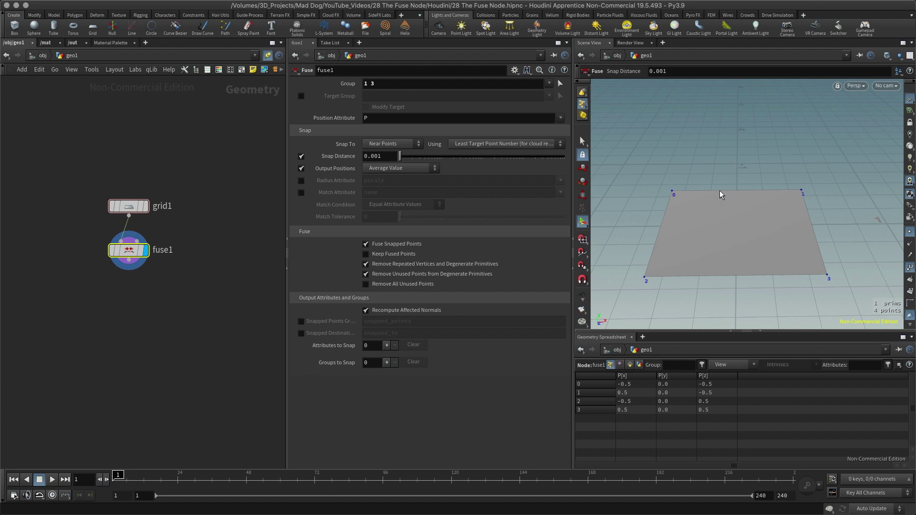
- Set fuse1's Output Positions to Least Point Number, raise Snap Distance, then return it to 0.001
click(397, 167)
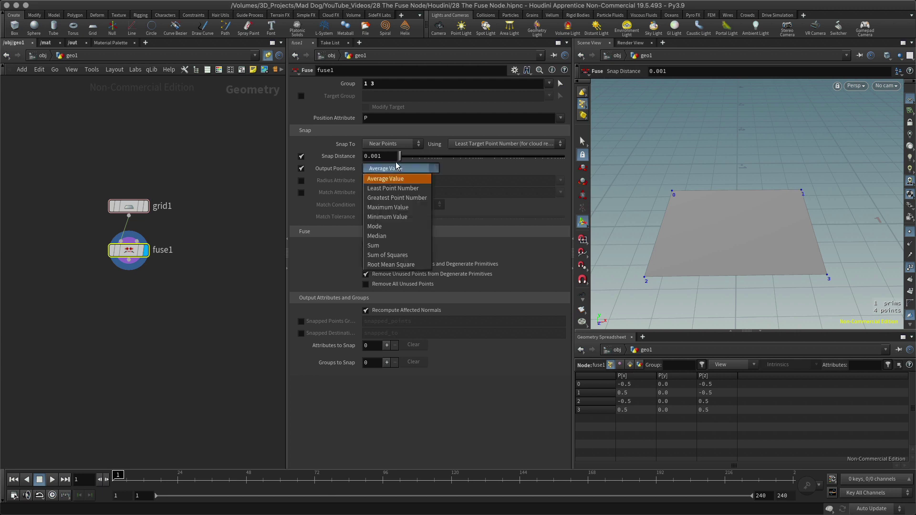
click(392, 188)
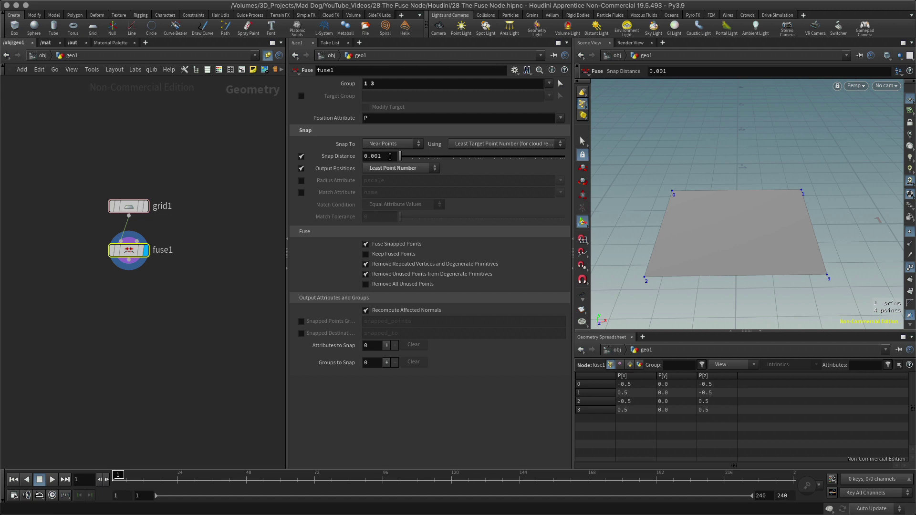
drag(400, 158, 532, 166)
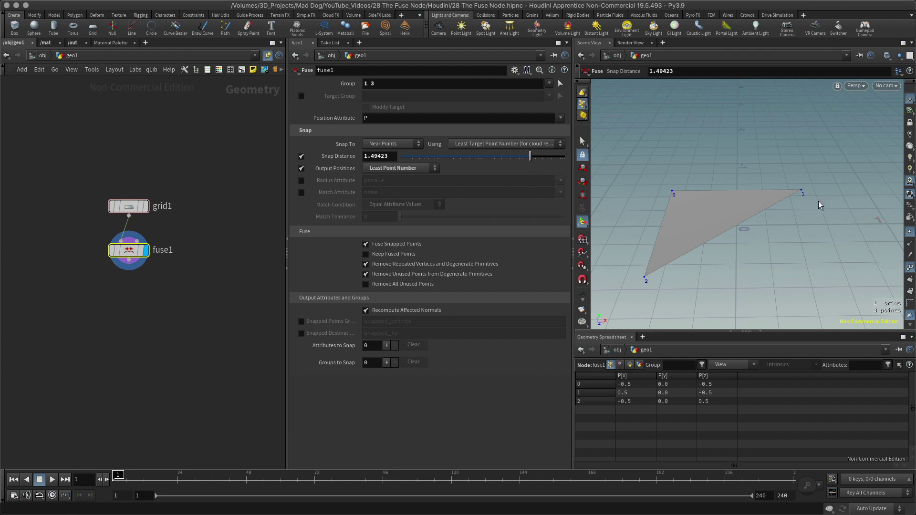
drag(529, 156, 396, 173)
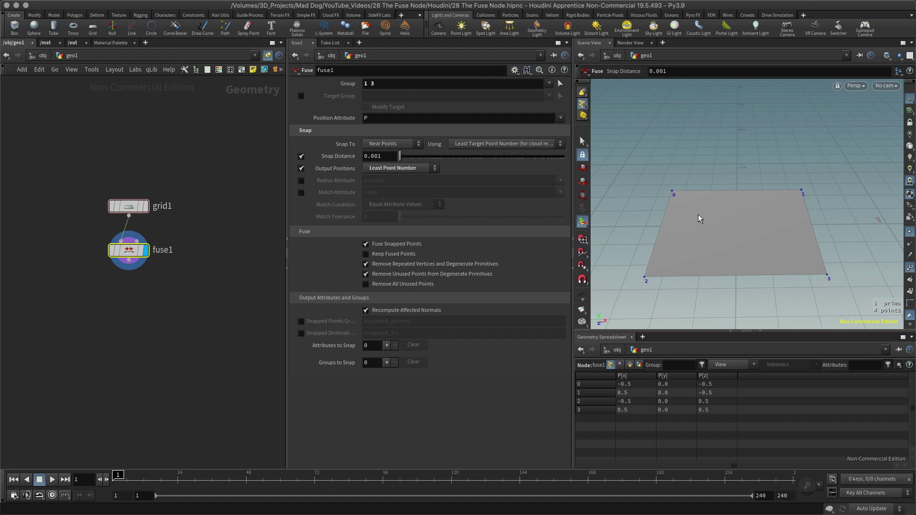
- Use Greatest Point Number and raise Snap Distance to 2.76605, merging the quad into a triangle
click(405, 170)
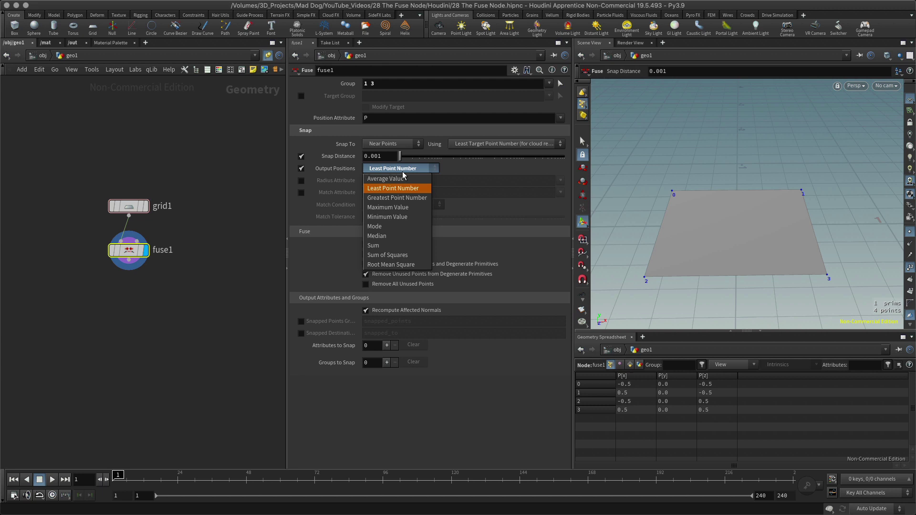
click(405, 198)
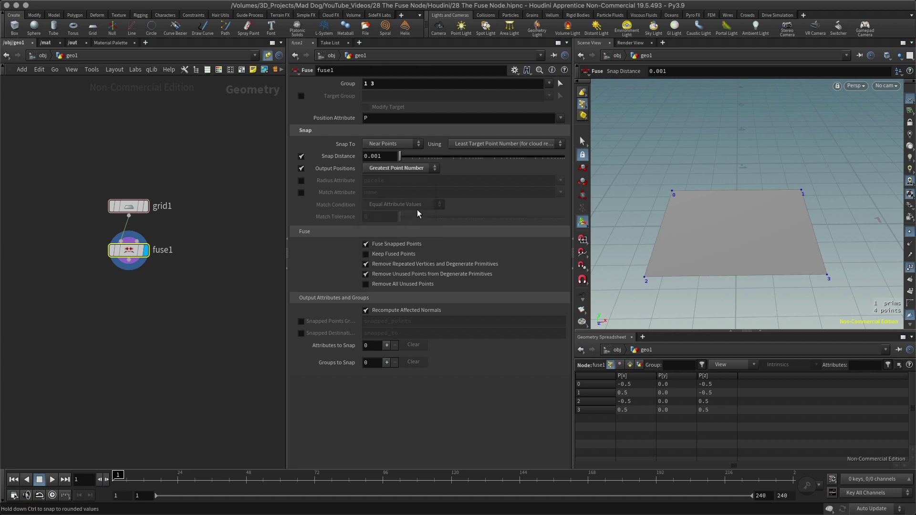
drag(400, 156, 541, 171)
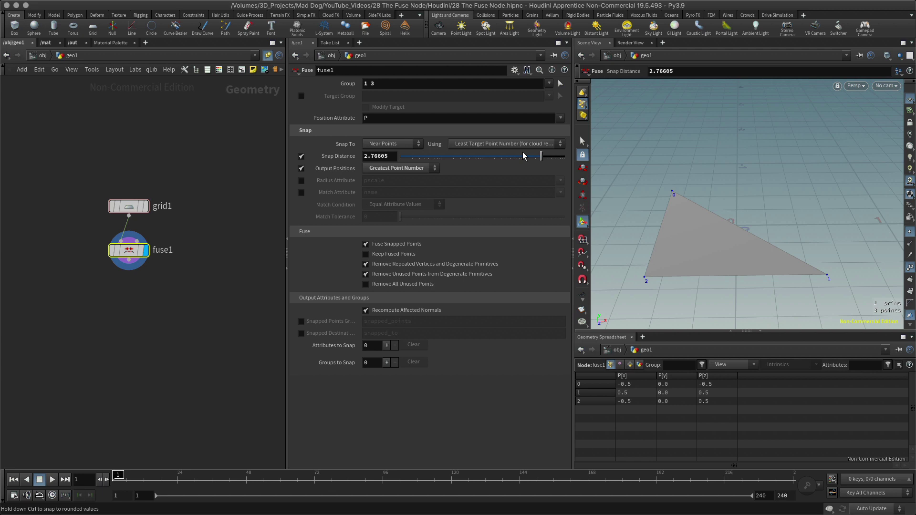
- Lower fuse1's Snap Distance to 0.0361526, restoring the four-point quad
drag(541, 156, 464, 158)
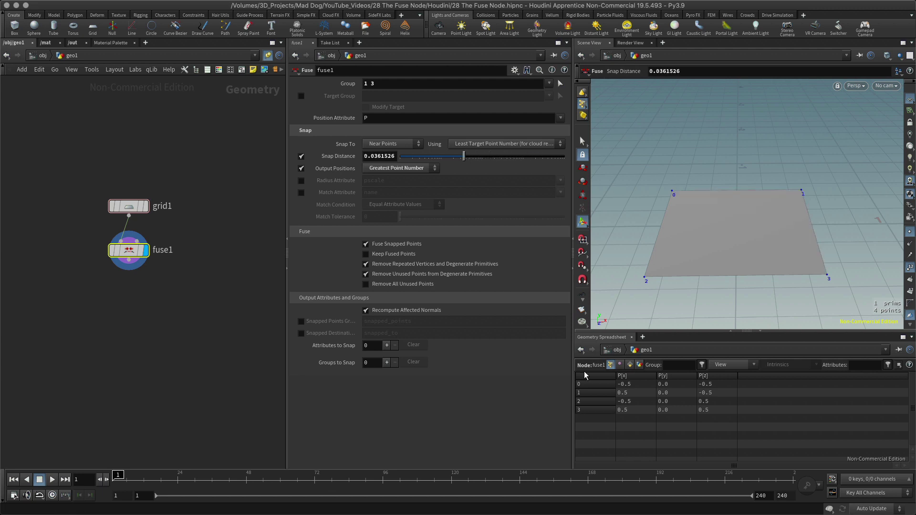